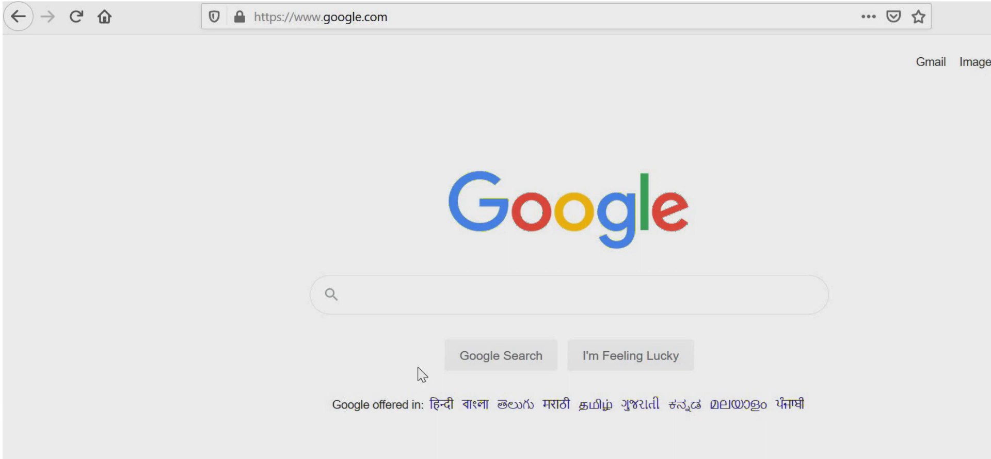
Run a Google search for 'speccy'.
{"action": "left_click", "coordinate": [446, 294]}
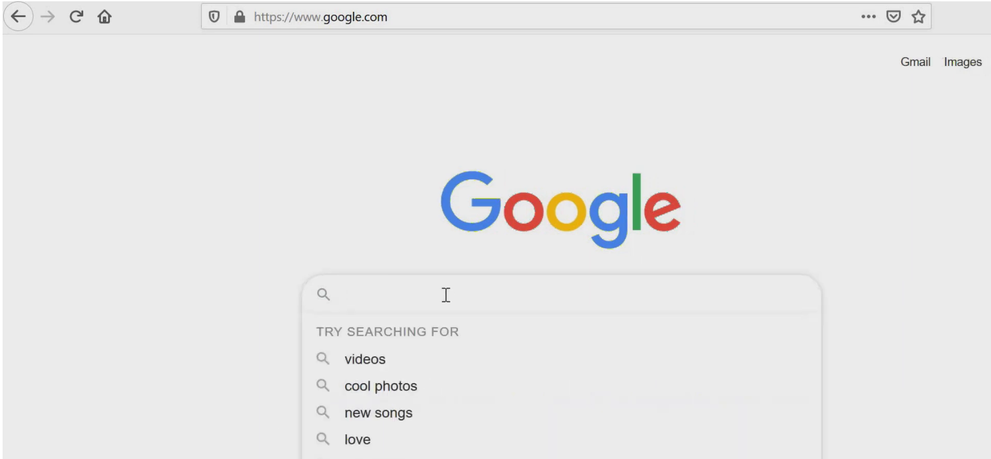
{"action": "type", "text": "speccy"}
{"action": "key", "text": "Return"}
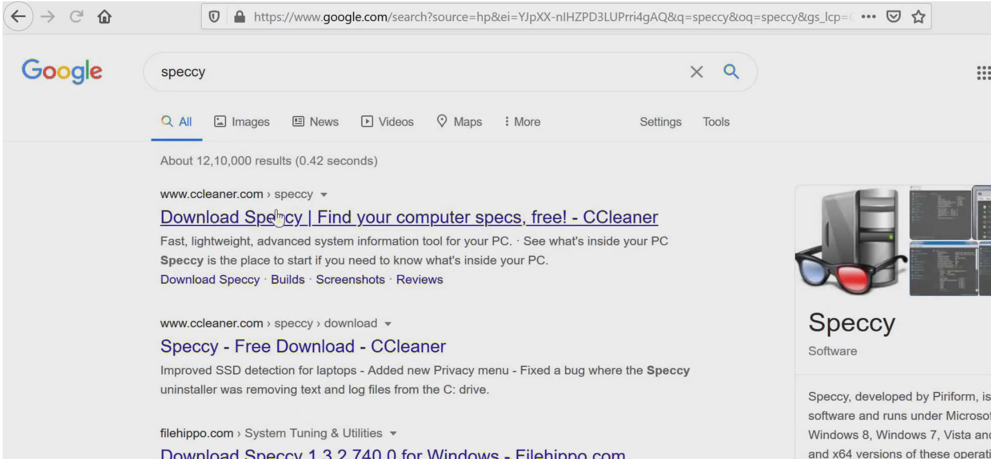
Open the official Speccy page on ccleaner.com.
{"action": "left_click", "coordinate": [320, 221]}
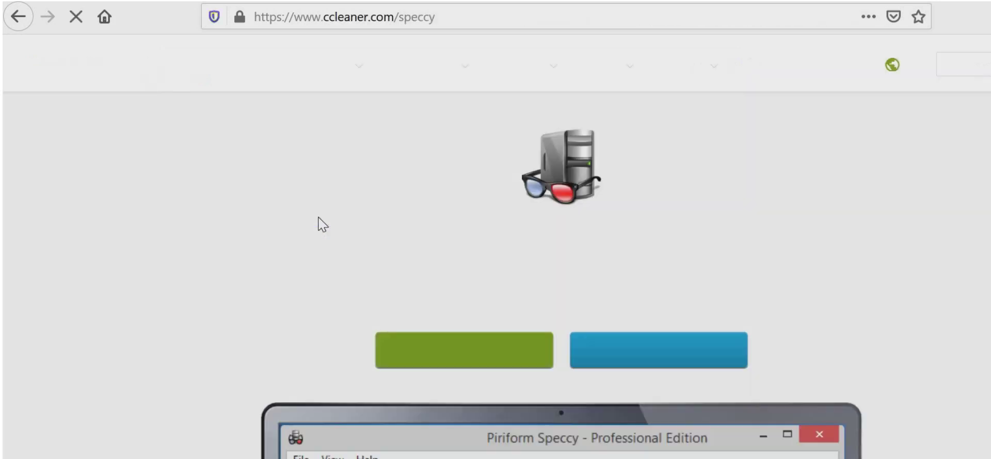
{"action": "scroll", "coordinate": [495, 248], "scroll_direction": "down", "scroll_amount": 3}
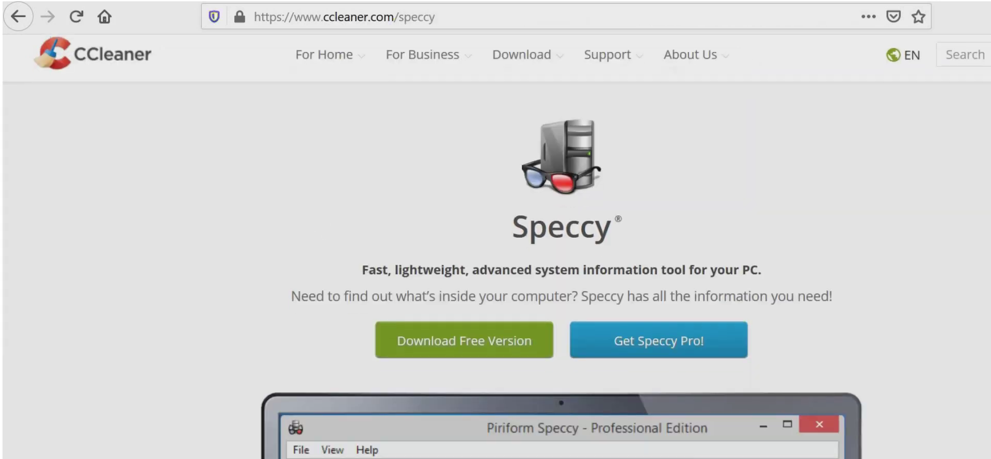
{"action": "scroll", "coordinate": [878, 217], "scroll_direction": "up", "scroll_amount": 2}
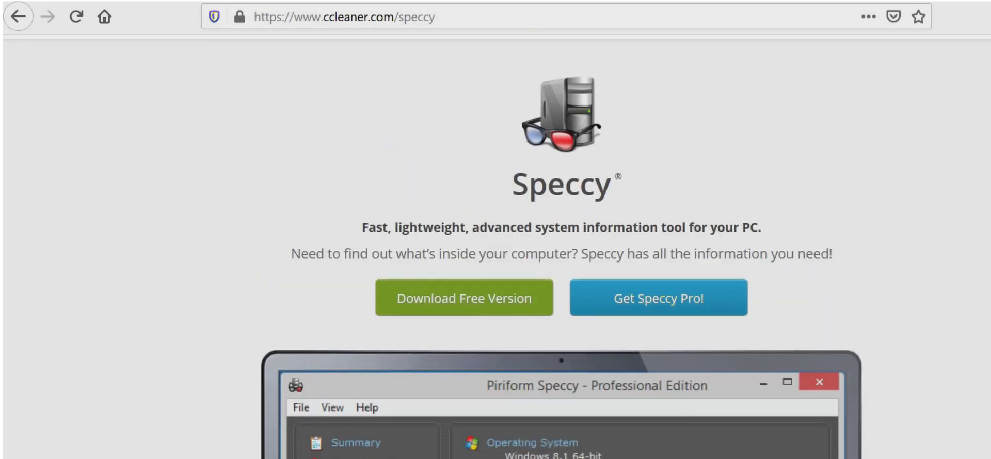
{"action": "scroll", "coordinate": [496, 247], "scroll_direction": "up", "scroll_amount": 1}
{"action": "scroll", "coordinate": [496, 247], "scroll_direction": "down", "scroll_amount": 3}
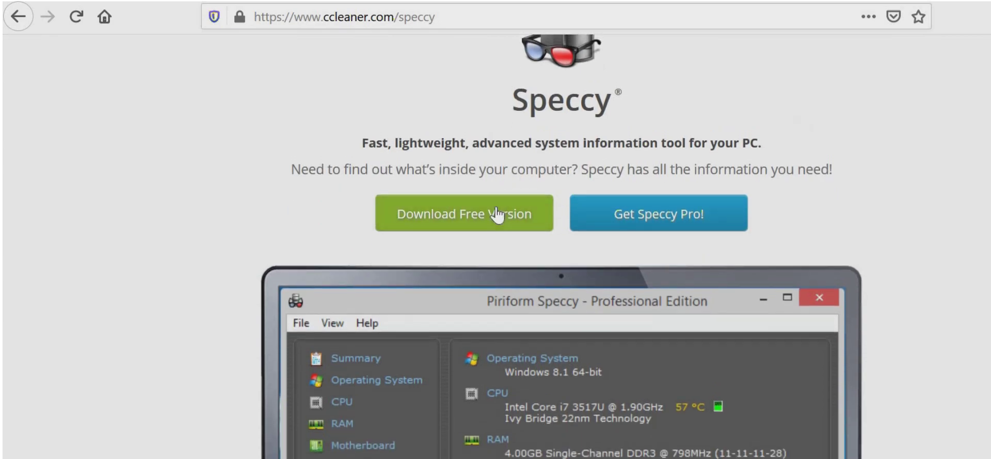
Go to the Speccy Free versus Professional download comparison page.
{"action": "left_click", "coordinate": [496, 214]}
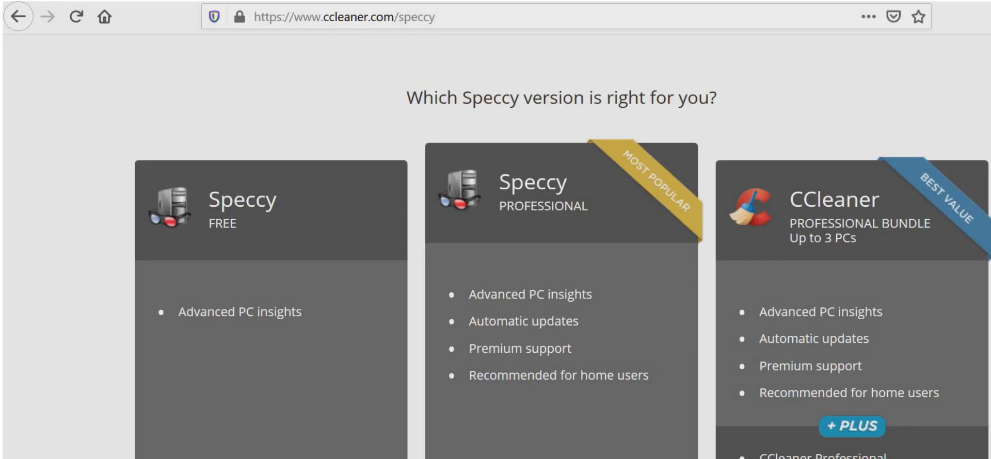
{"action": "scroll", "coordinate": [495, 248], "scroll_direction": "down", "scroll_amount": 2}
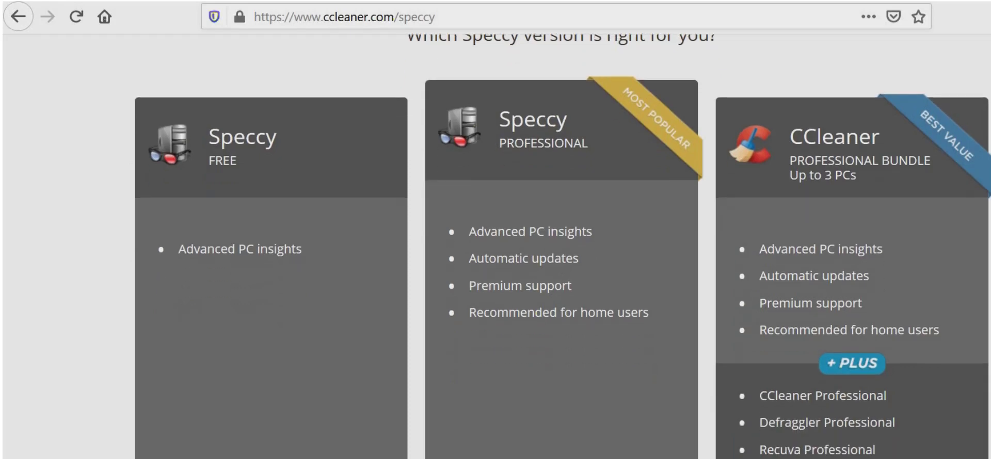
{"action": "scroll", "coordinate": [495, 248], "scroll_direction": "down", "scroll_amount": 4}
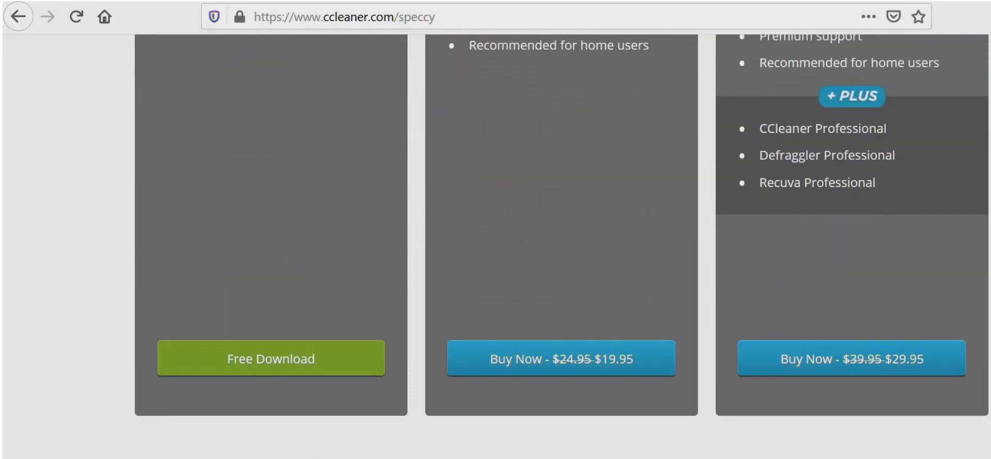
{"action": "left_click", "coordinate": [328, 360]}
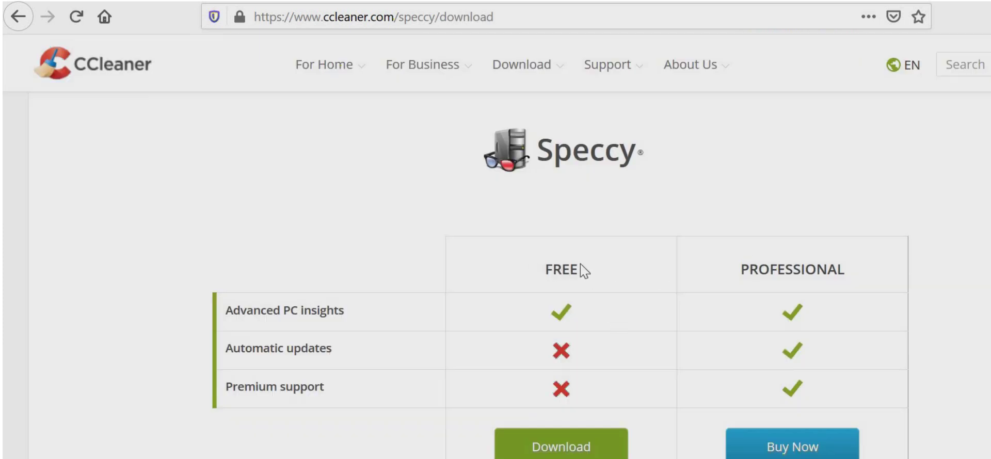
Download the free Speccy installer spsetup132.exe and save the file.
{"action": "left_click", "coordinate": [577, 448]}
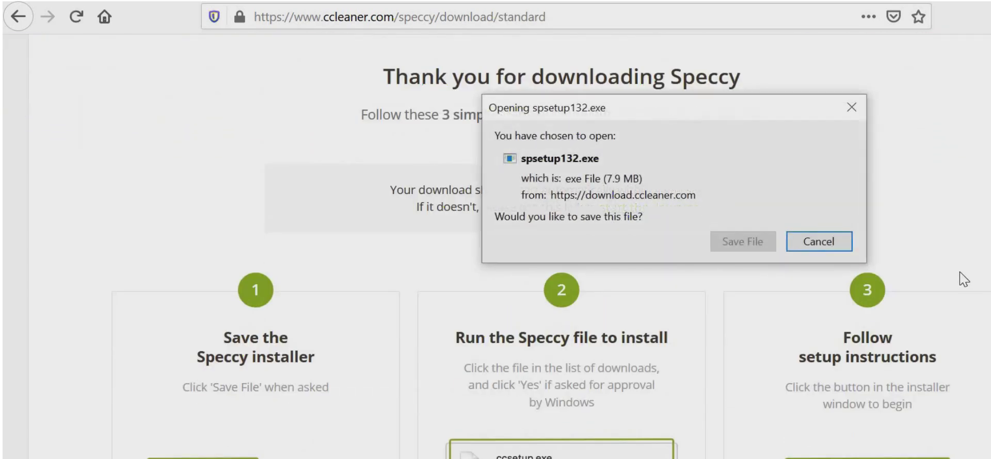
{"action": "left_click", "coordinate": [747, 235]}
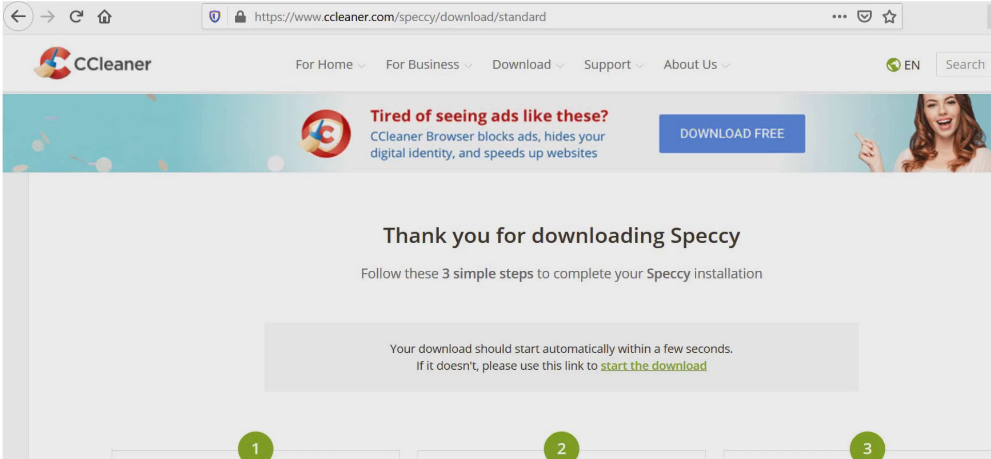
Install Speccy v1.32 from spsetup132.exe and launch it.
{"action": "left_click", "coordinate": [924, 49]}
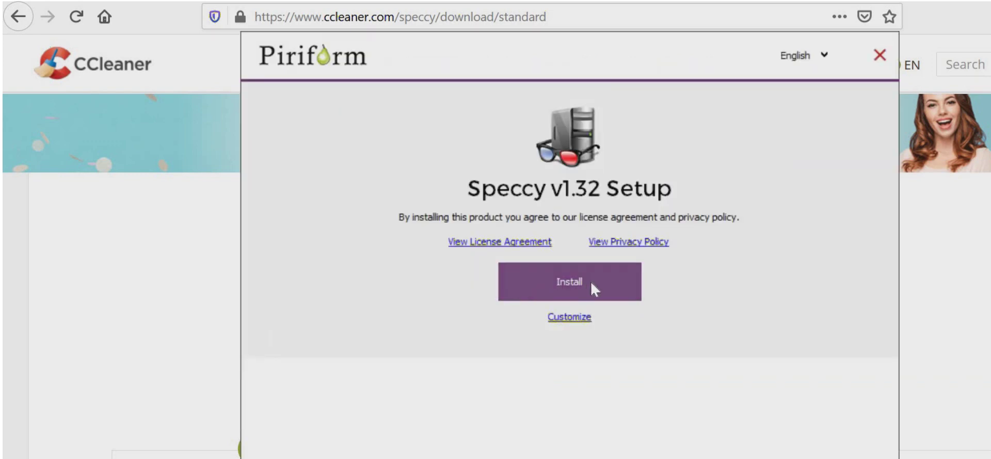
{"action": "left_click", "coordinate": [579, 281]}
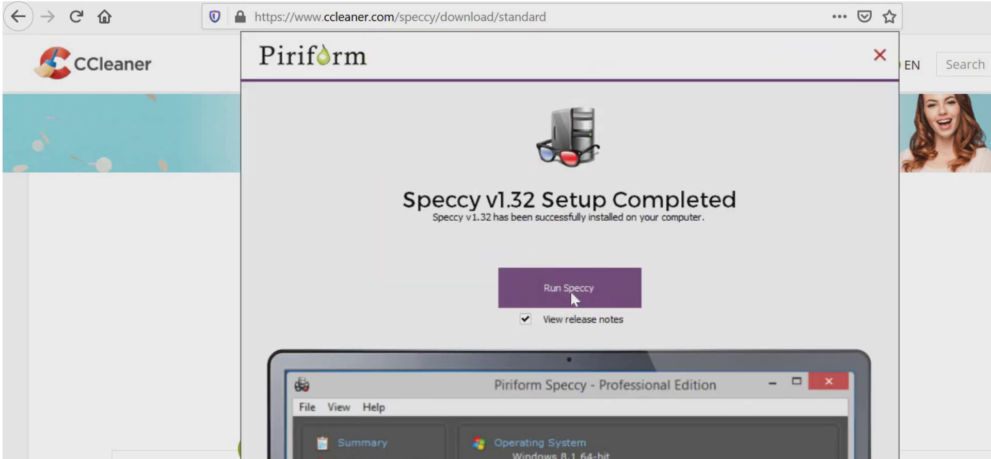
{"action": "left_click", "coordinate": [571, 293]}
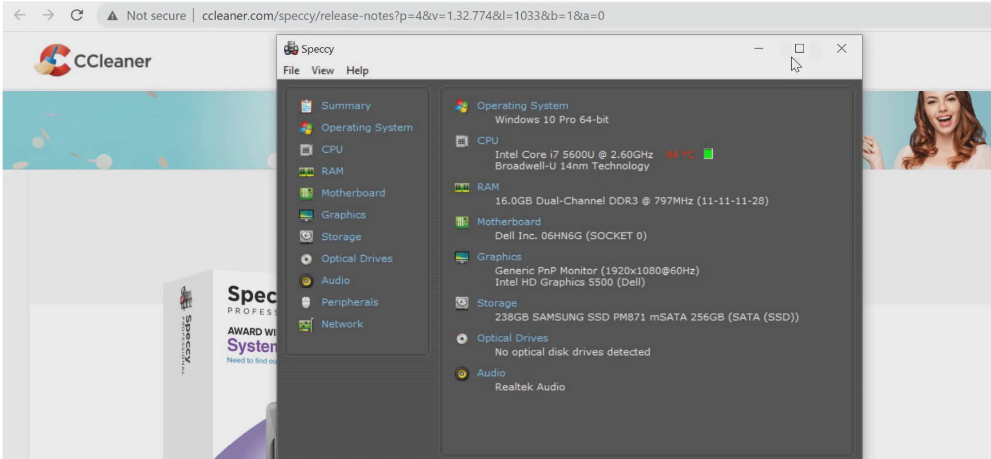
Maximize Speccy and view the RAM page: 16384 MBytes dual-channel DDR3.
{"action": "left_click", "coordinate": [791, 56]}
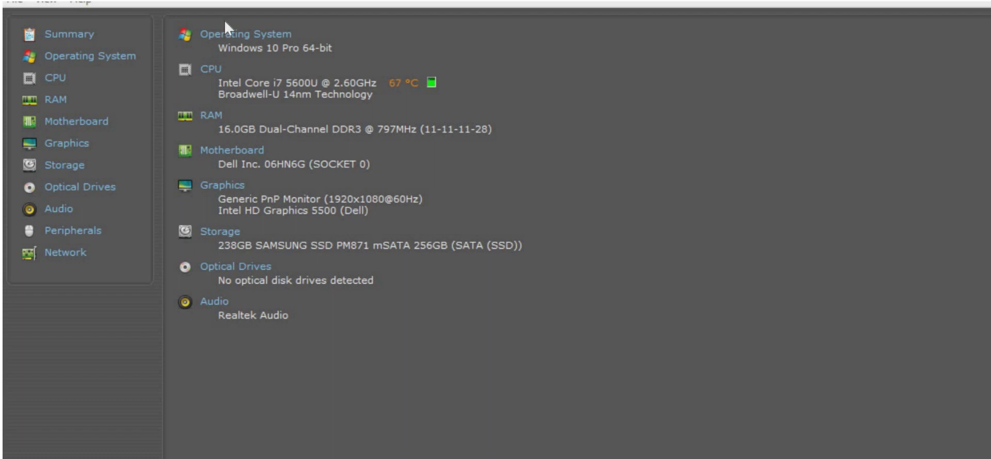
{"action": "left_click", "coordinate": [59, 102]}
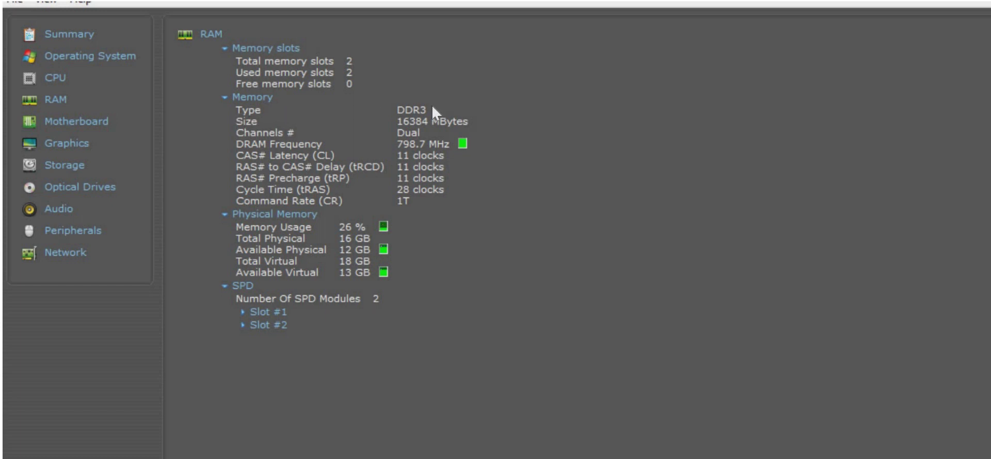
Highlight the 16384 MBytes memory size, then the motherboard manufacturer Dell Inc.
{"action": "left_click", "coordinate": [395, 120]}
{"action": "left_click_drag", "start_coordinate": [395, 121], "coordinate": [439, 121]}
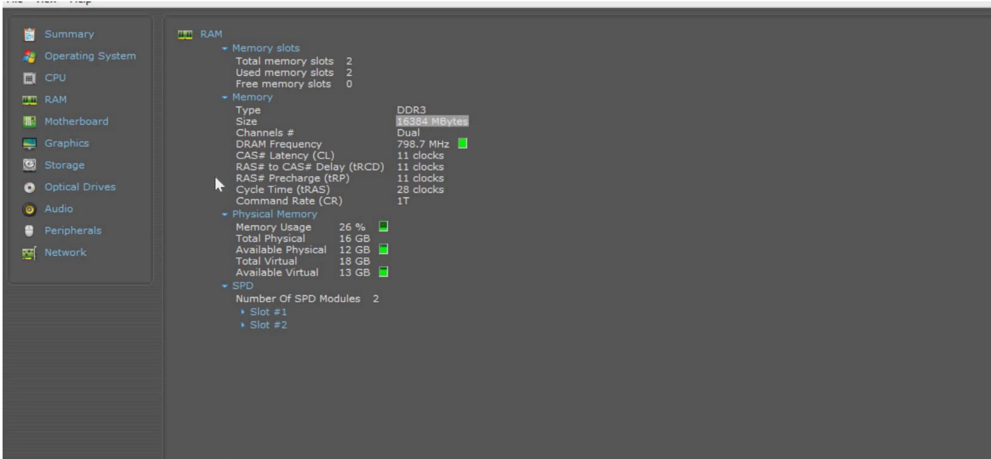
{"action": "left_click", "coordinate": [77, 123]}
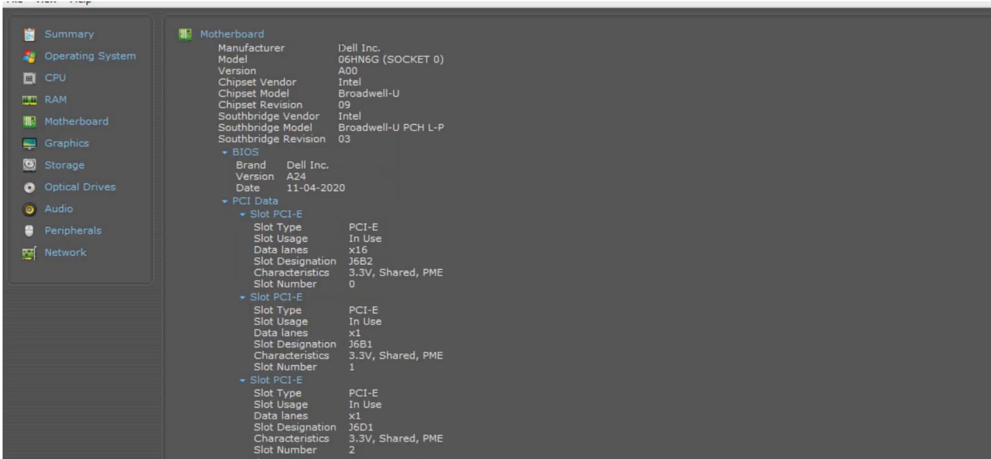
{"action": "left_click_drag", "start_coordinate": [338, 47], "coordinate": [391, 54]}
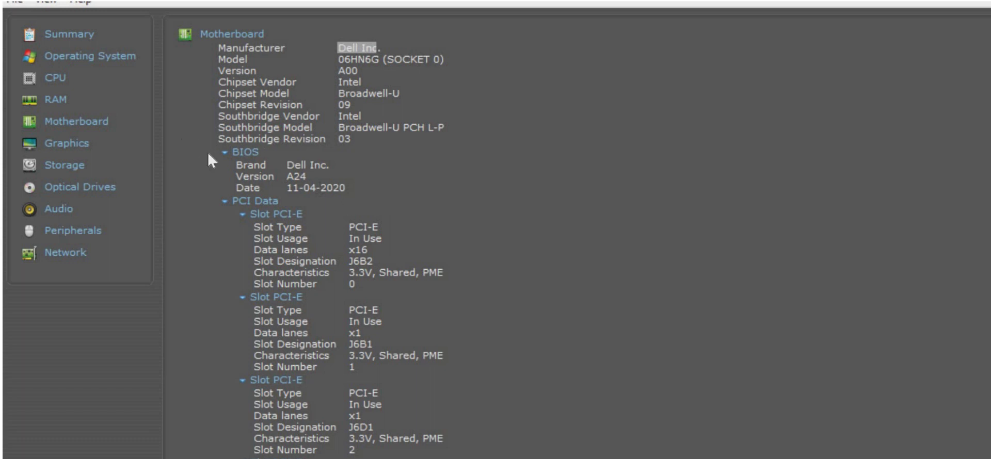
View the Samsung SSD storage details and highlight its manufacturer and 238 GB capacity.
{"action": "left_click", "coordinate": [72, 165]}
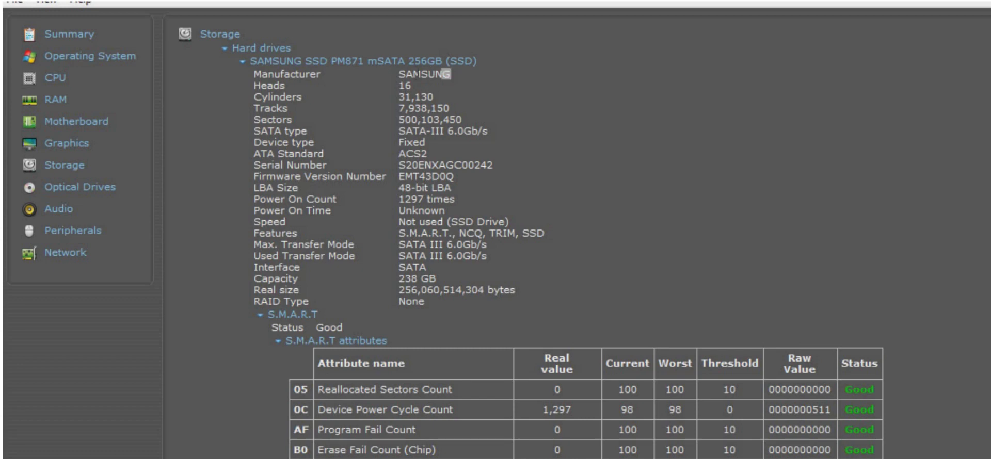
{"action": "left_click_drag", "start_coordinate": [450, 73], "coordinate": [404, 74]}
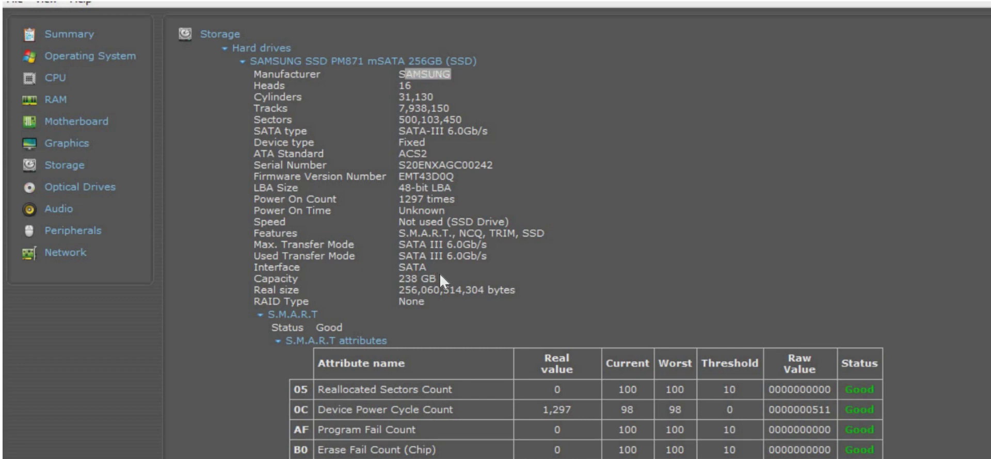
{"action": "left_click_drag", "start_coordinate": [440, 275], "coordinate": [395, 279]}
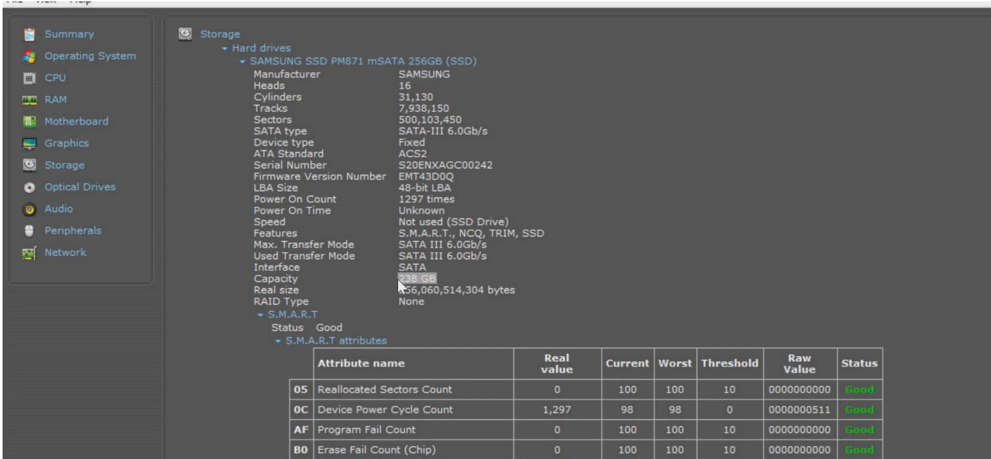
{"action": "left_click_drag", "start_coordinate": [299, 278], "coordinate": [252, 278]}
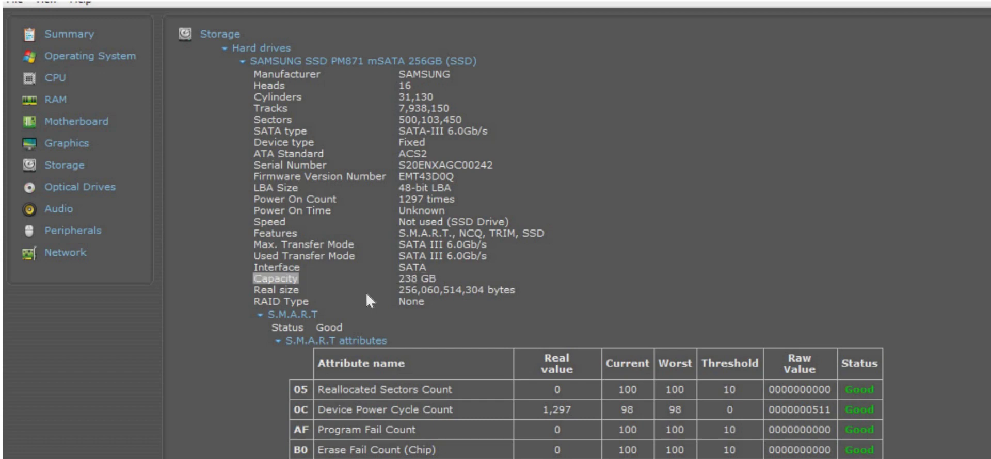
View the Intel Core i7 5600U CPU page, then highlight Windows 10 Pro 64-bit.
{"action": "left_click", "coordinate": [55, 78]}
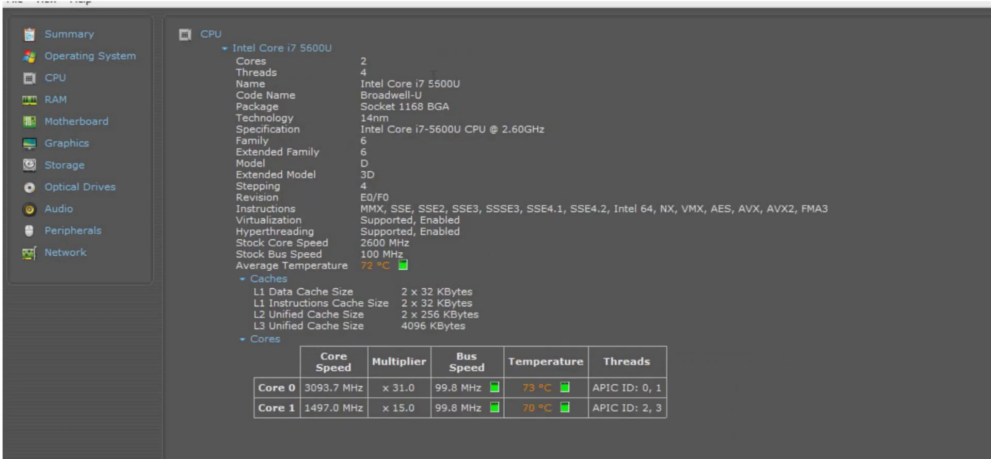
{"action": "left_click", "coordinate": [71, 58]}
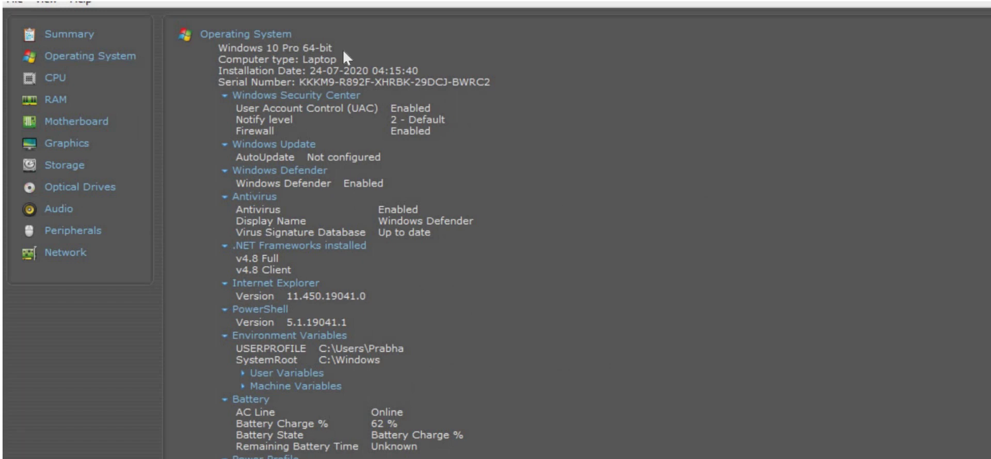
{"action": "left_click_drag", "start_coordinate": [333, 48], "coordinate": [257, 47]}
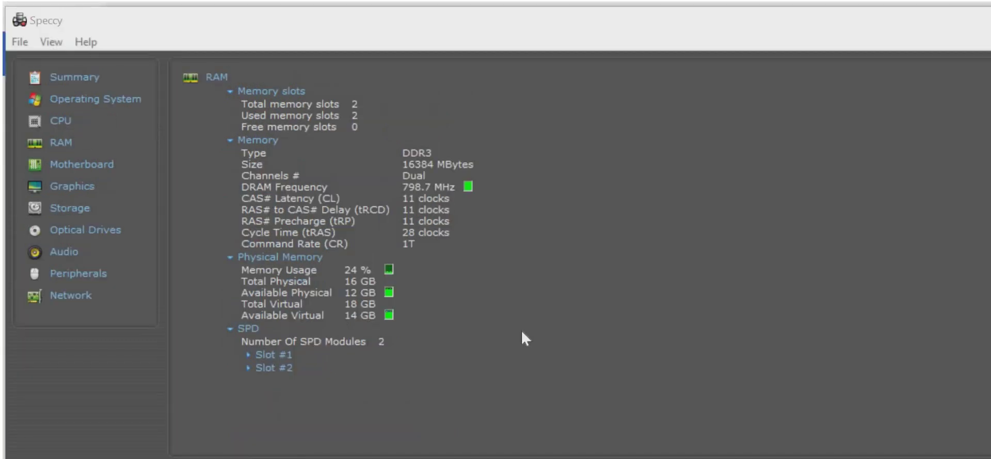
Save the report as text file DESKTOP-VHDI1EP01.txt on the Desktop.
{"action": "left_click", "coordinate": [18, 41]}
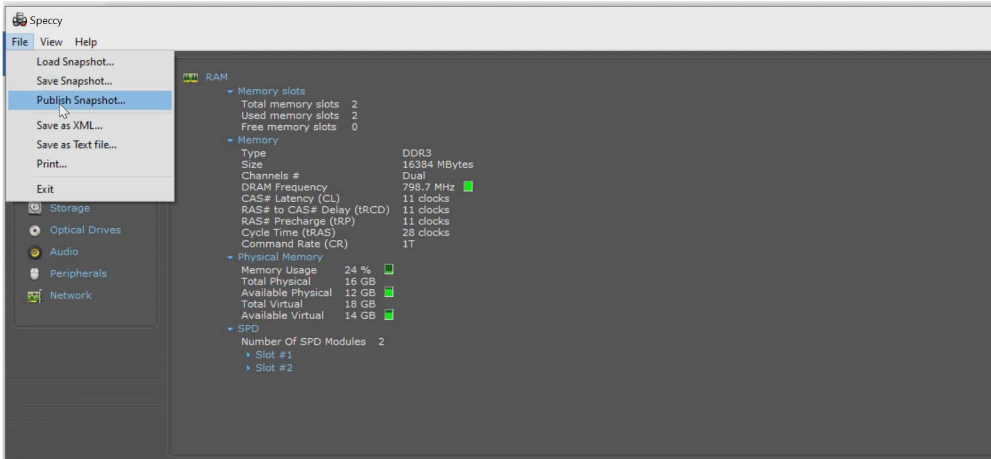
{"action": "left_click", "coordinate": [78, 147]}
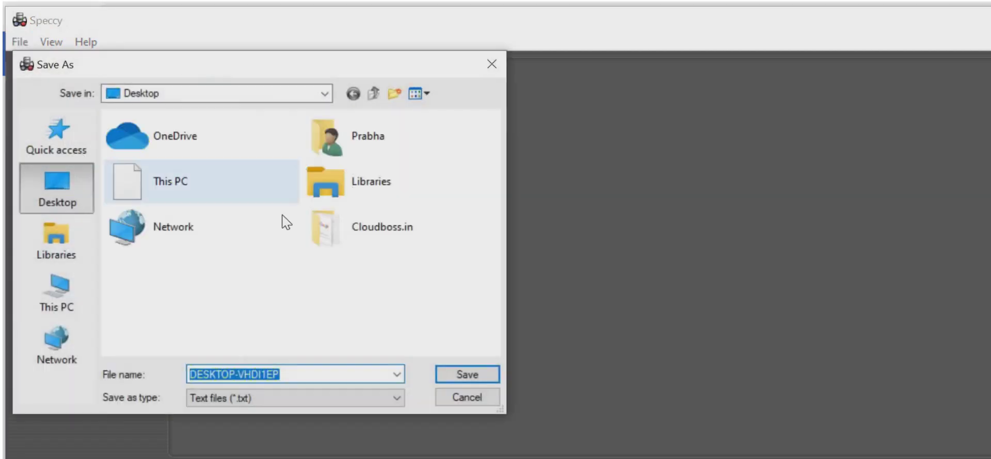
{"action": "left_click", "coordinate": [303, 374]}
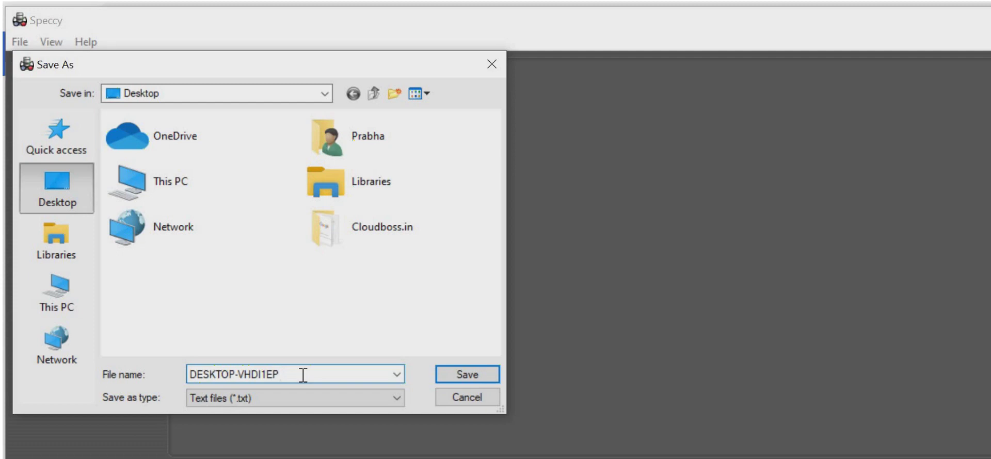
{"action": "type", "text": "o1"}
{"action": "key", "text": "BackSpace"}
{"action": "key", "text": "BackSpace"}
{"action": "type", "text": "01"}
{"action": "left_click", "coordinate": [476, 377]}
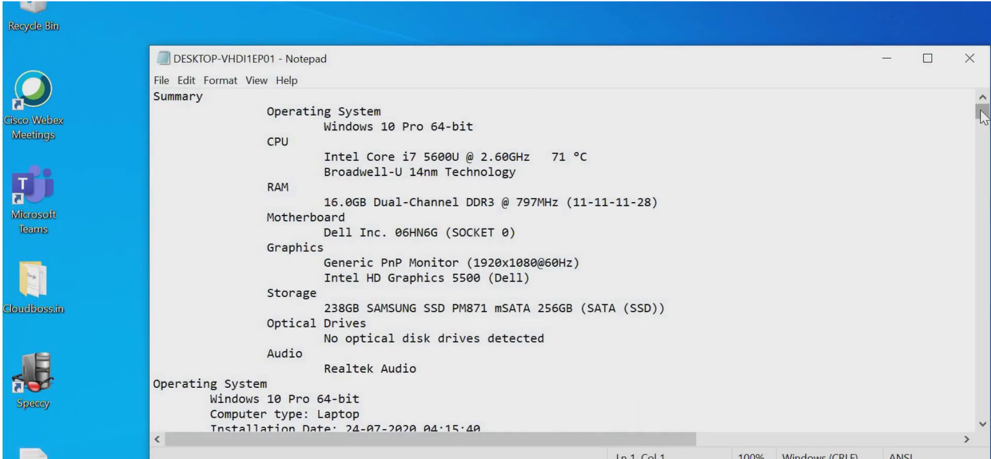
Scroll the Notepad summary down to the Microsoft Office 2013 security updates.
{"action": "left_click_drag", "start_coordinate": [982, 116], "coordinate": [838, 132]}
{"action": "key", "text": "Down"}
{"action": "key", "text": "Down"}
{"action": "key", "text": "Down"}
{"action": "key", "text": "Down"}
{"action": "key", "text": "Down"}
{"action": "key", "text": "Down"}
{"action": "mouse_move", "coordinate": [975, 136]}
{"action": "left_mouse_down"}
{"action": "mouse_move", "coordinate": [940, 362]}
{"action": "mouse_move", "coordinate": [927, 142]}
{"action": "left_mouse_up"}
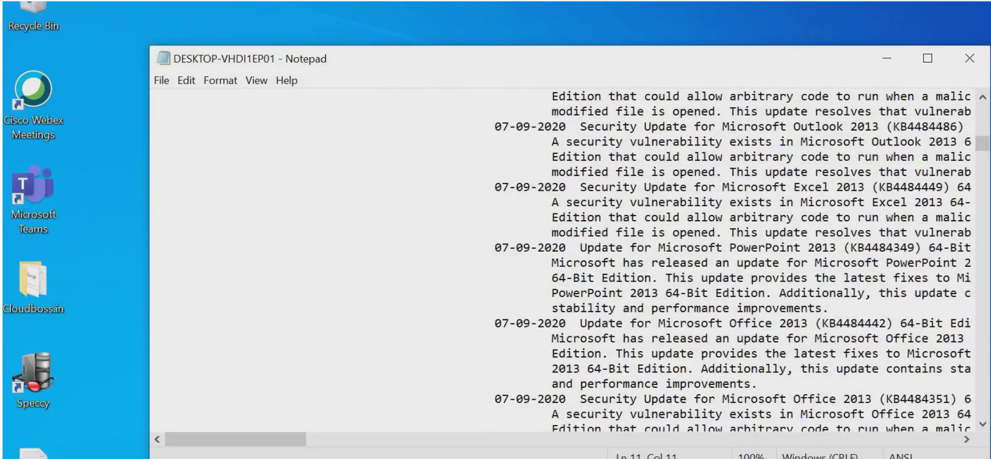